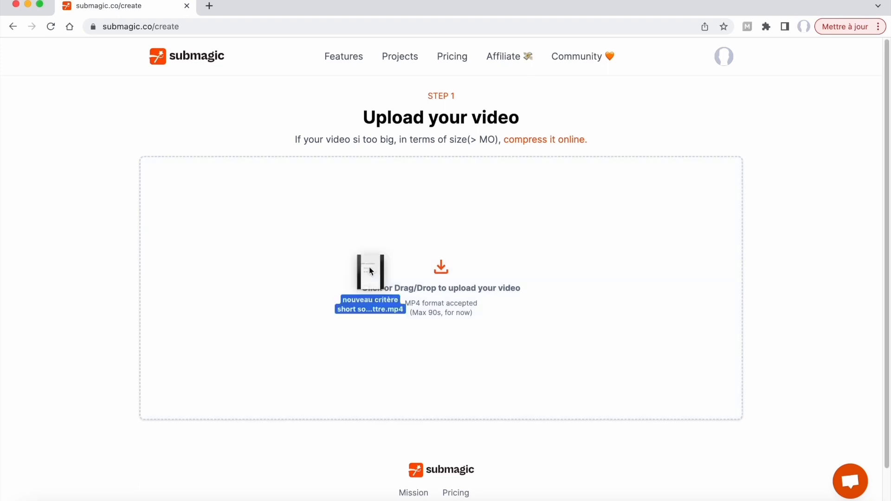
Step: Add the "nouveau critère short" MP4 video to the upload page and name the project "projet 1"
{"action": "left_click_drag", "start_coordinate": [370, 267], "coordinate": [369, 266]}
{"action": "scroll", "coordinate": [618, 288], "scroll_direction": "down", "scroll_amount": 2}
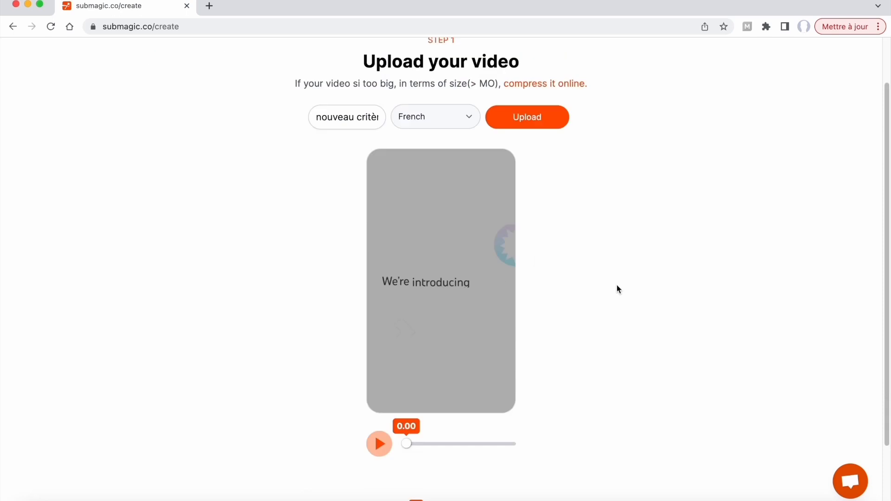
{"action": "triple_click", "coordinate": [353, 116]}
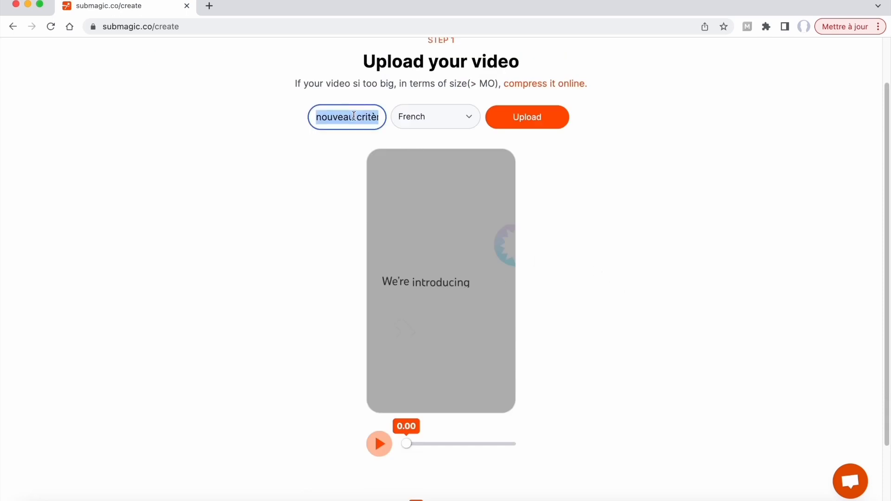
{"action": "type", "text": "projet 1"}
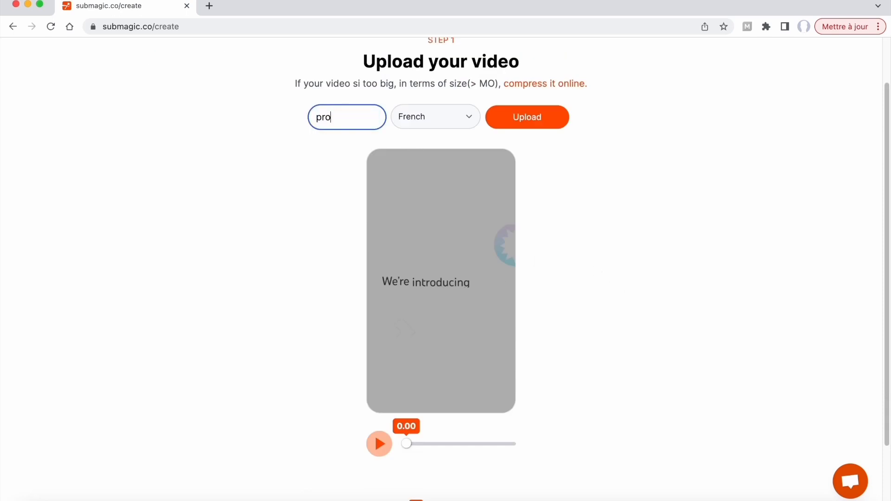
Step: Choose French as the video's spoken language and upload the video for captioning
{"action": "left_click", "coordinate": [453, 117]}
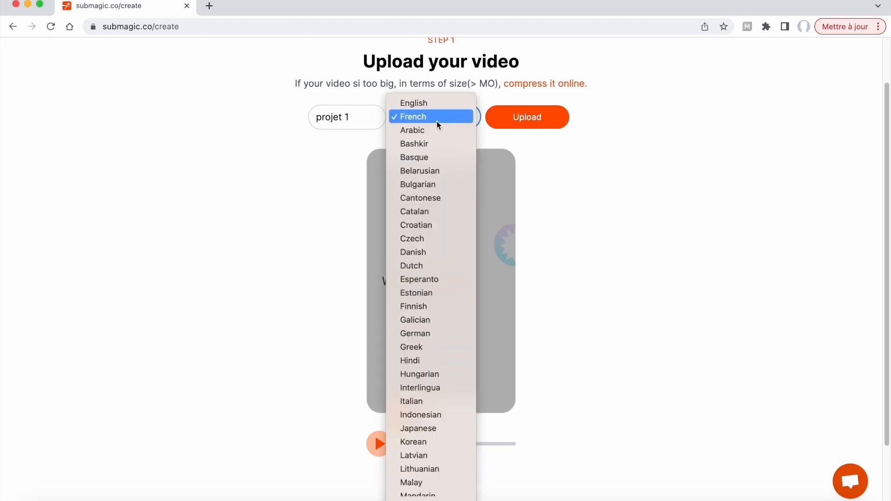
{"action": "scroll", "coordinate": [438, 198], "scroll_direction": "down", "scroll_amount": 5}
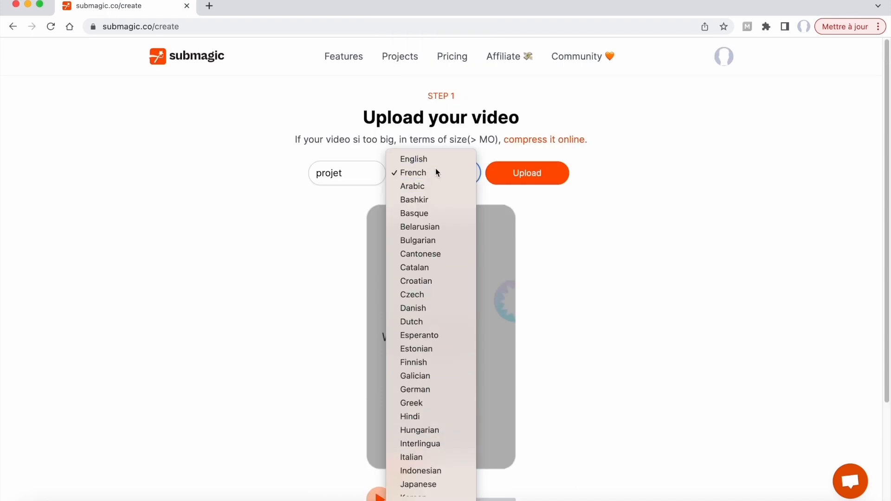
{"action": "left_click", "coordinate": [435, 172]}
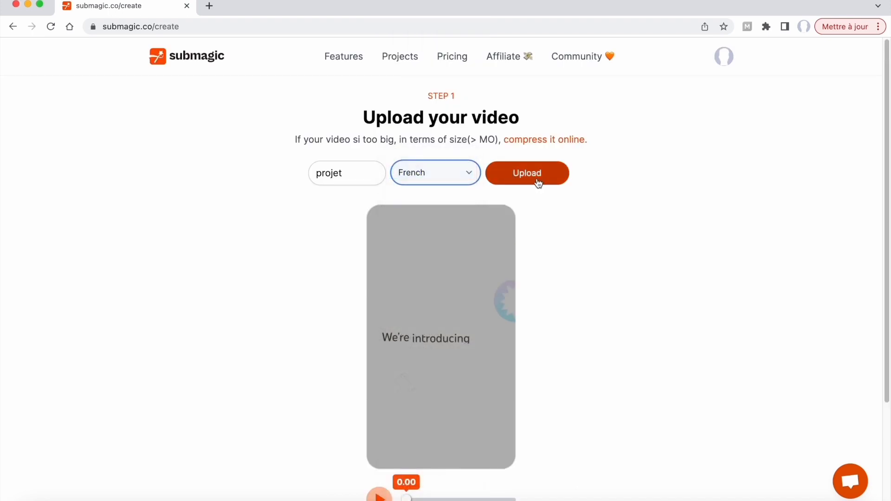
{"action": "left_click", "coordinate": [537, 180]}
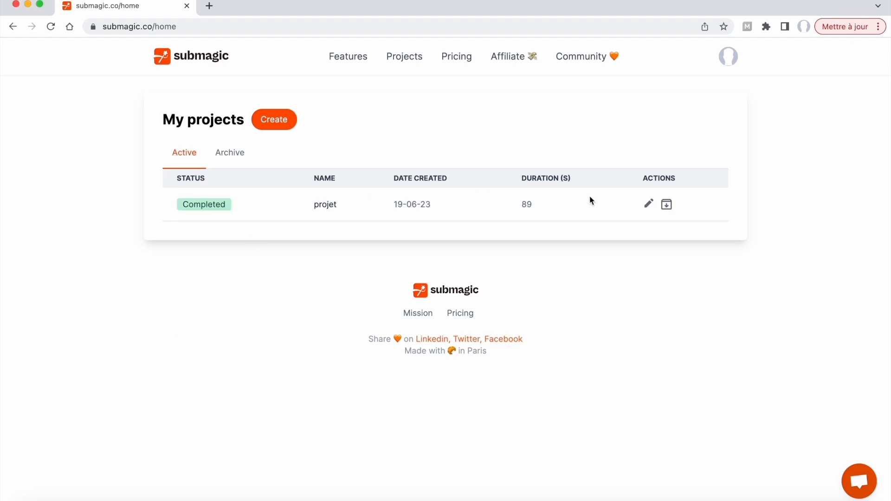
Step: Open the completed project for editing and play its preview to check the generated captions
{"action": "left_click", "coordinate": [648, 206]}
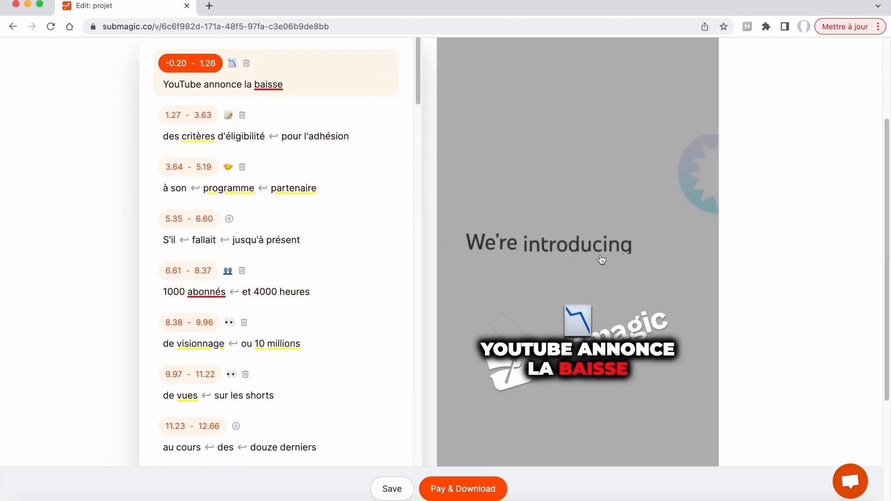
{"action": "scroll", "coordinate": [601, 261], "scroll_direction": "down", "scroll_amount": 1}
{"action": "scroll", "coordinate": [532, 424], "scroll_direction": "down", "scroll_amount": 4}
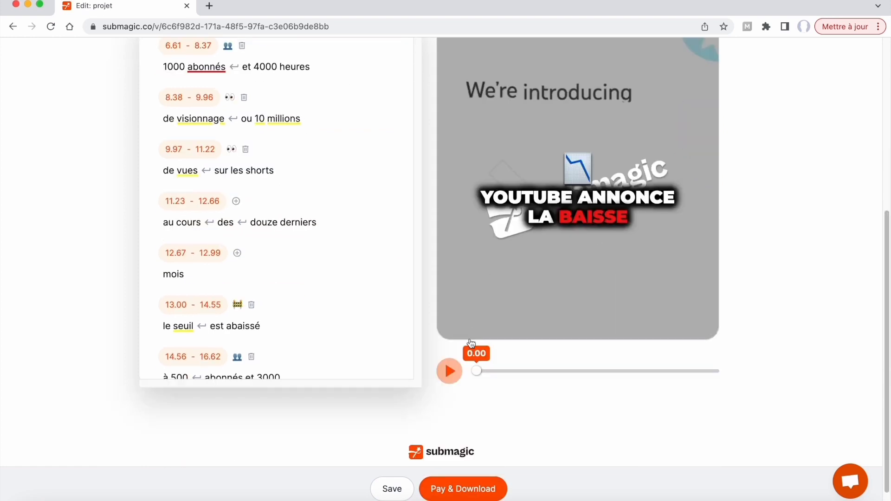
{"action": "left_click", "coordinate": [449, 371]}
{"action": "scroll", "coordinate": [609, 360], "scroll_direction": "up", "scroll_amount": 2}
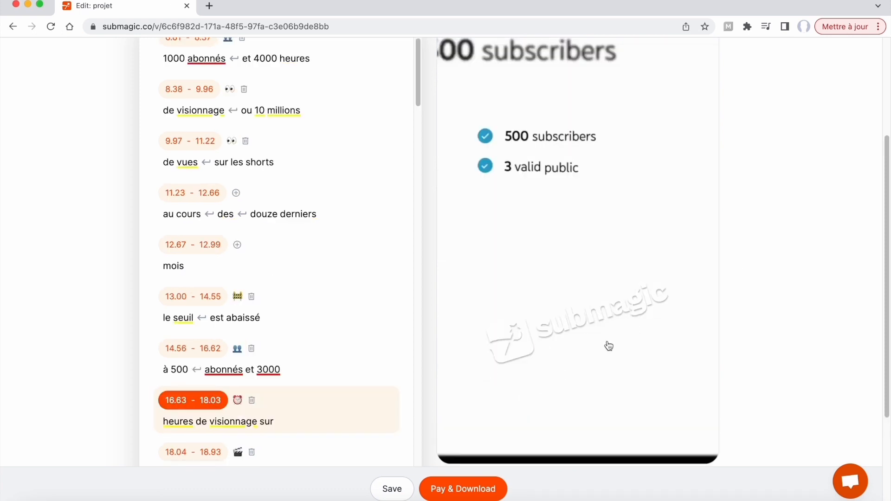
Step: Proceed to paying for the download and compare the Basic and Pro plans' prices and included features
{"action": "left_click", "coordinate": [474, 495]}
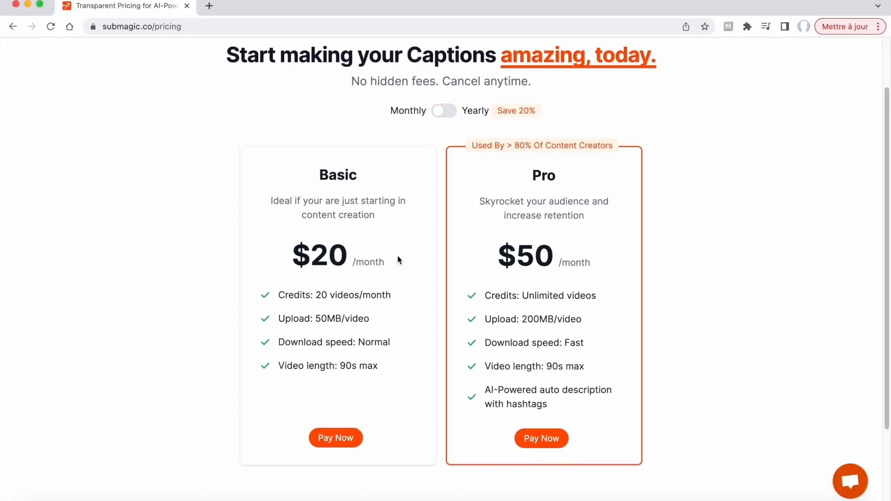
{"action": "left_click_drag", "start_coordinate": [397, 255], "coordinate": [283, 257]}
{"action": "left_click", "coordinate": [349, 277]}
{"action": "left_click_drag", "start_coordinate": [398, 255], "coordinate": [288, 255]}
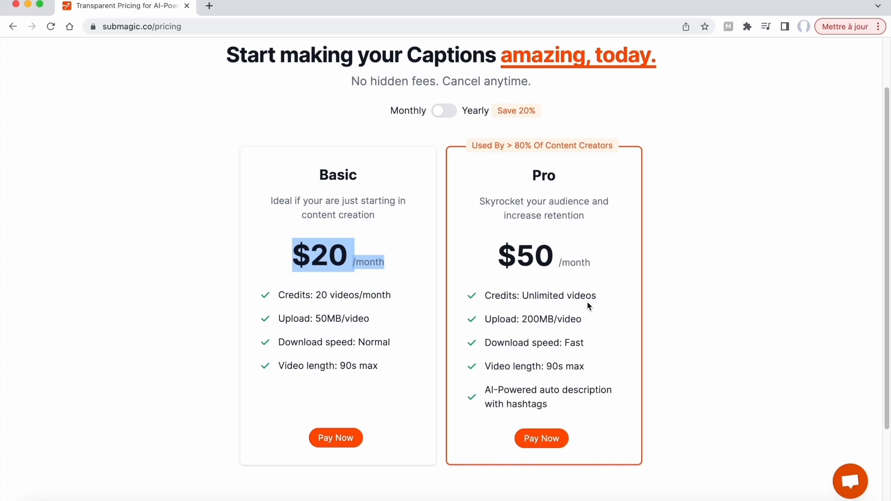
{"action": "triple_click", "coordinate": [563, 404]}
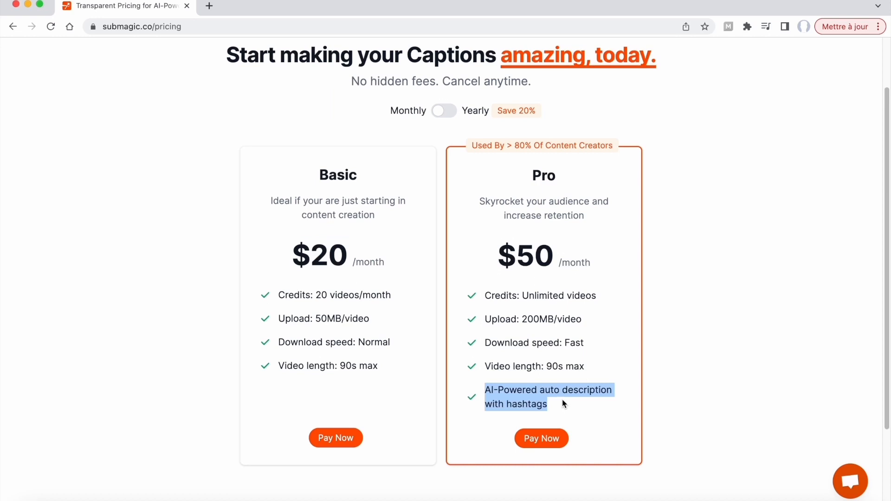
{"action": "left_click", "coordinate": [563, 403]}
Step: Switch to yearly billing, continue to the Pro plan's checkout and apply the promotional code LABO10
{"action": "left_click", "coordinate": [445, 111]}
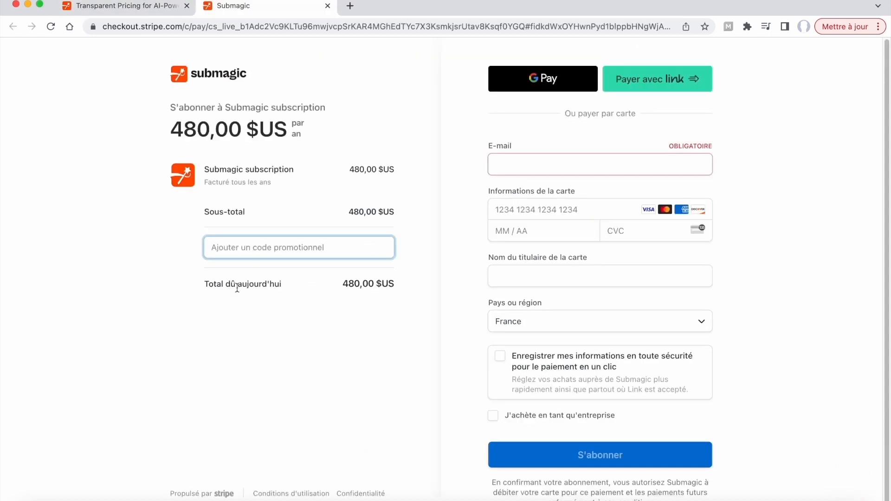
{"action": "type", "text": "LABO10"}
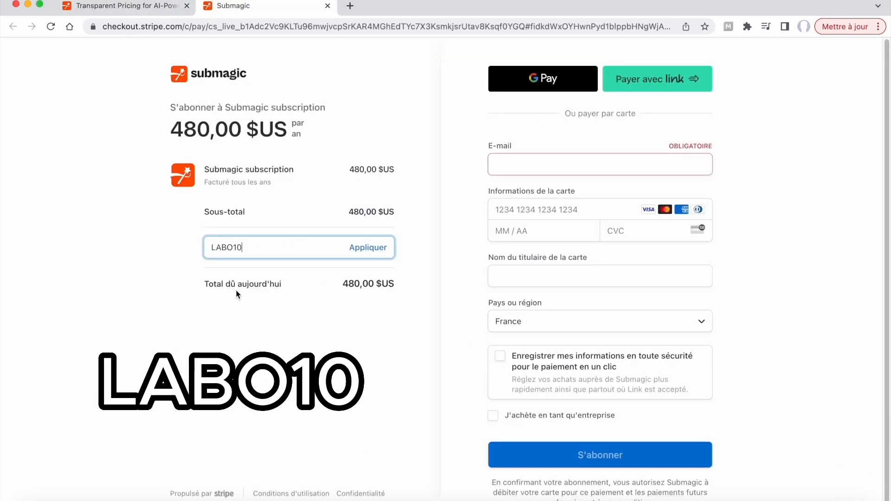
{"action": "left_click", "coordinate": [352, 246]}
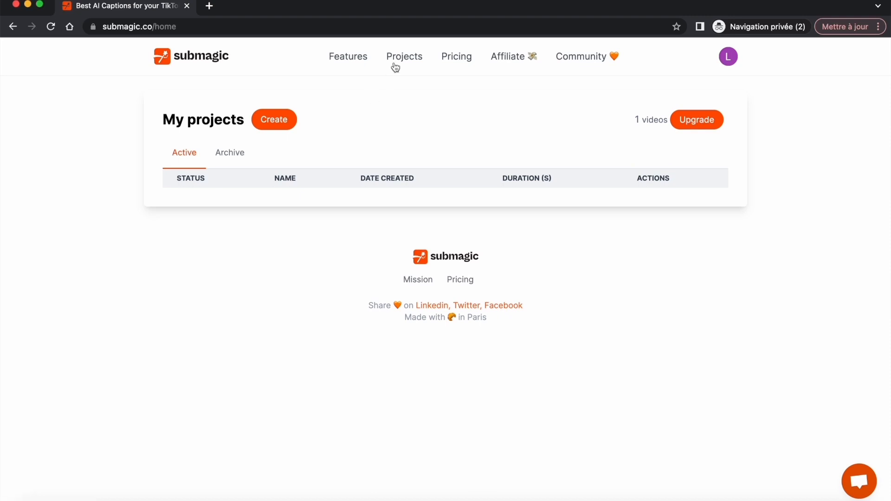
Step: Create a new project from the same video, named "projet 1" with French as the language, and upload it
{"action": "left_click", "coordinate": [281, 120]}
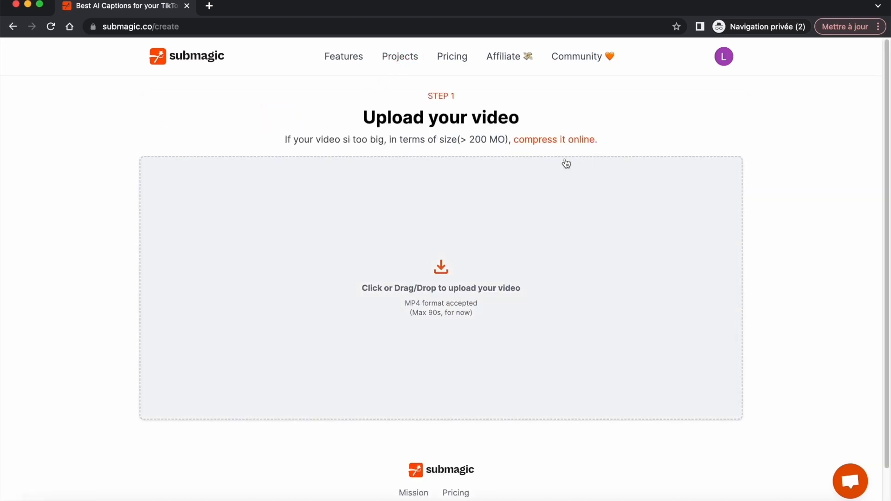
{"action": "left_click_drag", "start_coordinate": [566, 163], "coordinate": [413, 274]}
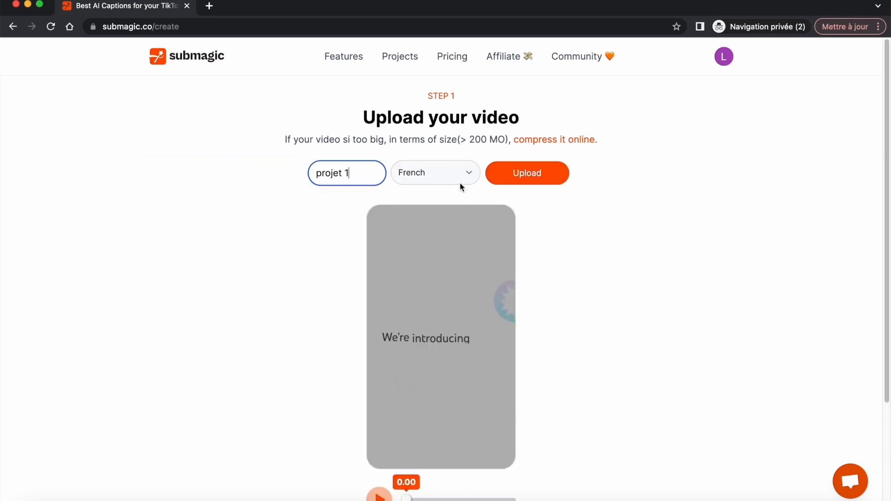
{"action": "left_click", "coordinate": [458, 183]}
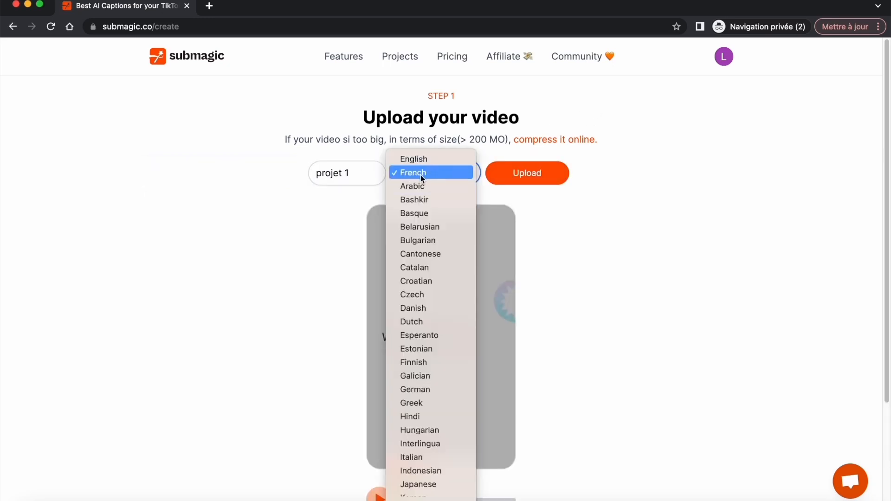
{"action": "left_click", "coordinate": [420, 174]}
{"action": "left_click", "coordinate": [548, 176]}
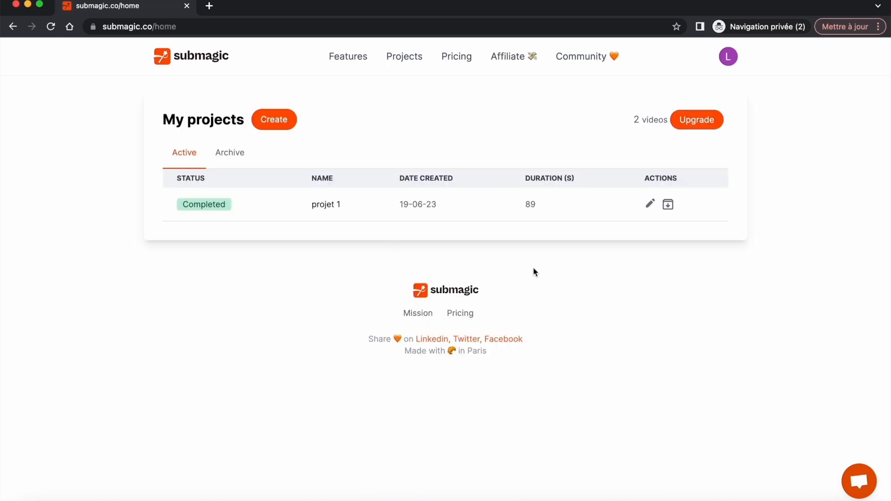
Step: Open "projet 1" for editing and select the subtitle "à son programme partenaire"
{"action": "left_click", "coordinate": [650, 205]}
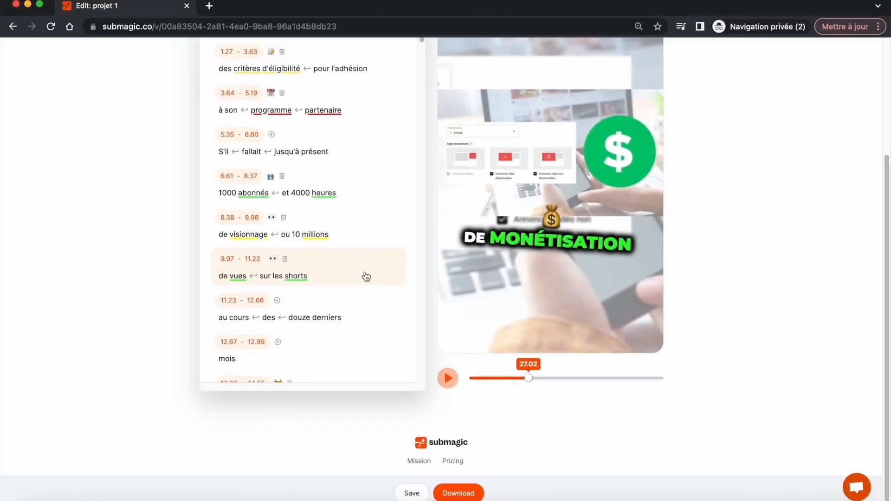
{"action": "scroll", "coordinate": [367, 277], "scroll_direction": "up", "scroll_amount": 2}
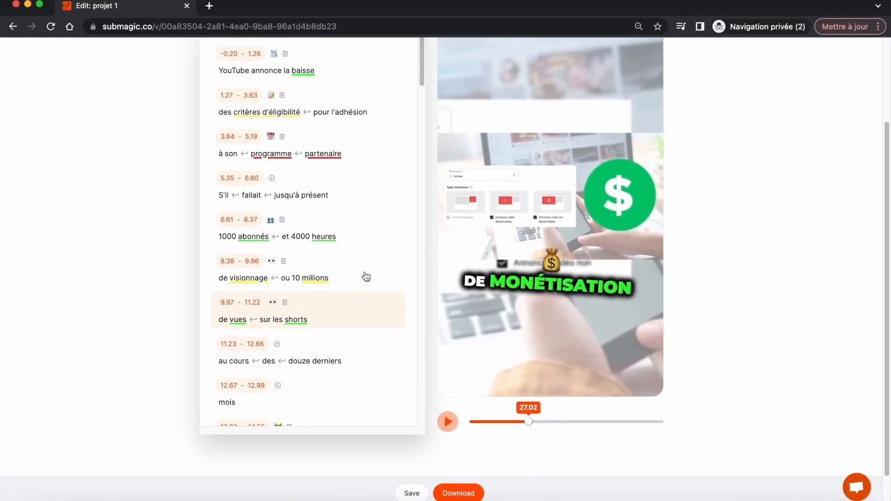
{"action": "scroll", "coordinate": [366, 277], "scroll_direction": "up", "scroll_amount": 2}
{"action": "left_click", "coordinate": [366, 199]}
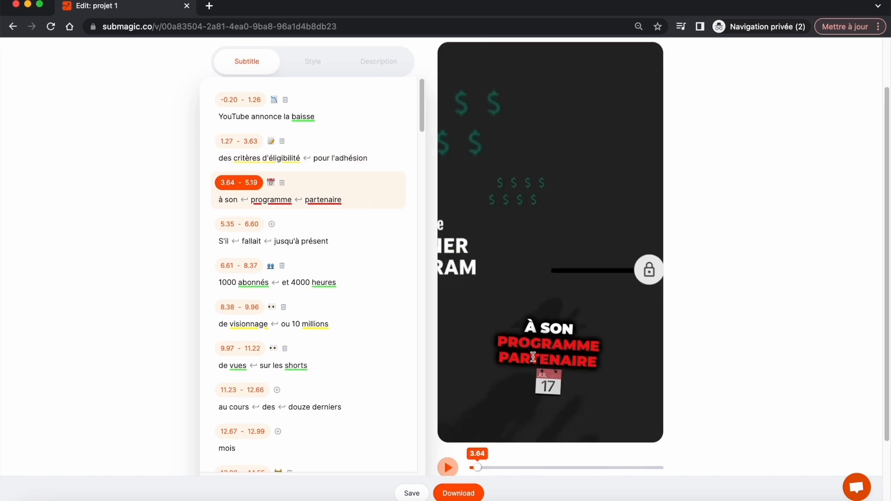
Step: Recolour the word "partenaire" in the selected subtitle, trying green and yellow and finishing with green
{"action": "left_click", "coordinate": [324, 200]}
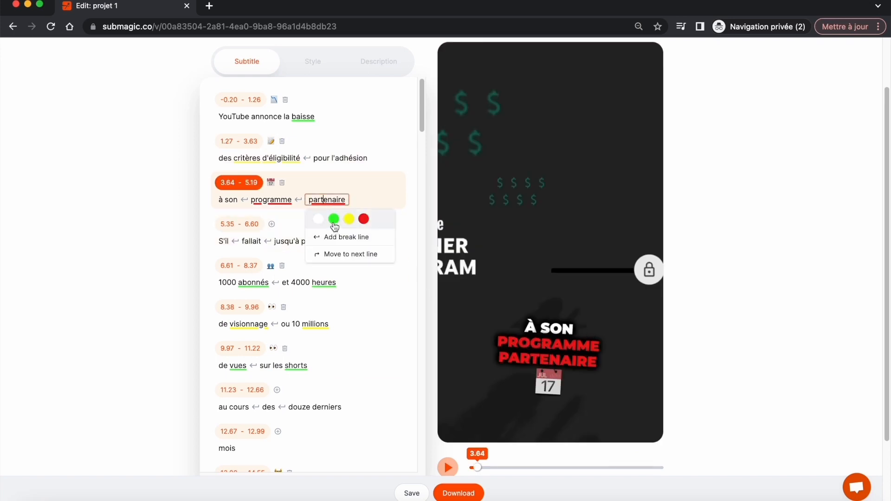
{"action": "left_click", "coordinate": [333, 222]}
{"action": "left_click", "coordinate": [330, 199]}
{"action": "left_click", "coordinate": [349, 218]}
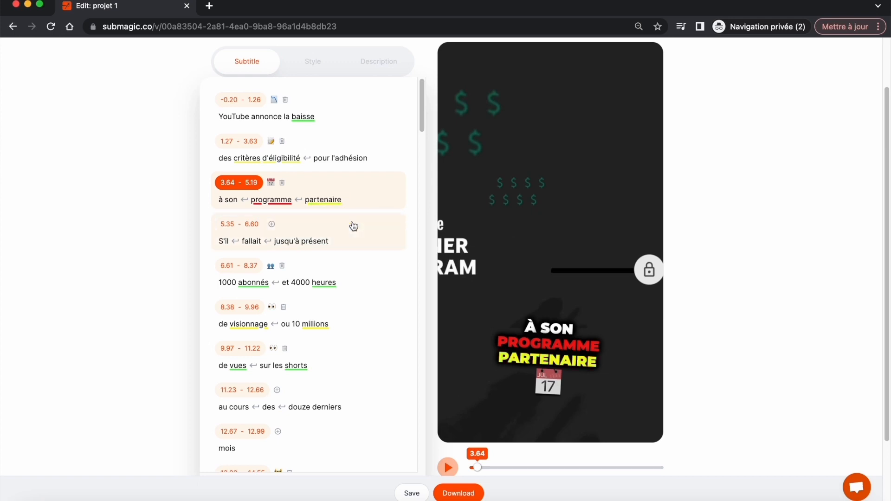
{"action": "left_click", "coordinate": [333, 200]}
{"action": "left_click", "coordinate": [334, 218]}
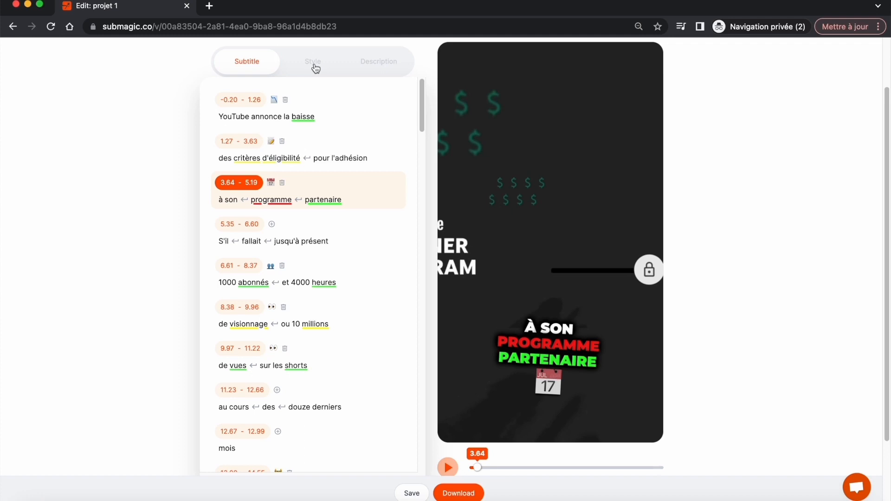
Step: Change the captions' third highlight colour to blue 1f87e8 in the style settings
{"action": "left_click", "coordinate": [316, 68]}
{"action": "scroll", "coordinate": [278, 269], "scroll_direction": "up", "scroll_amount": 1}
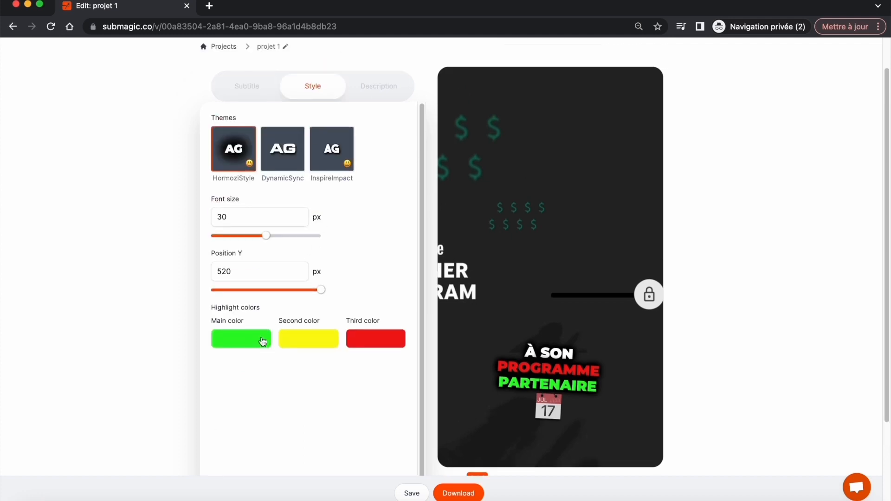
{"action": "left_click", "coordinate": [390, 345]}
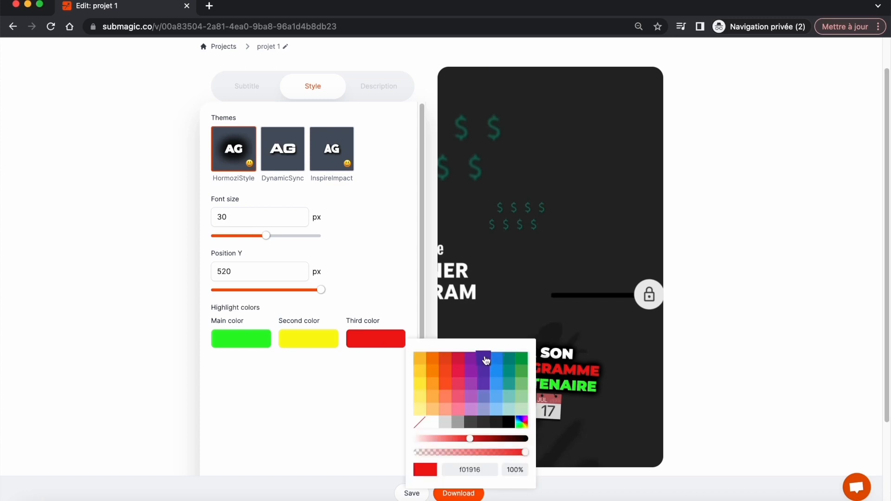
{"action": "left_click", "coordinate": [499, 364]}
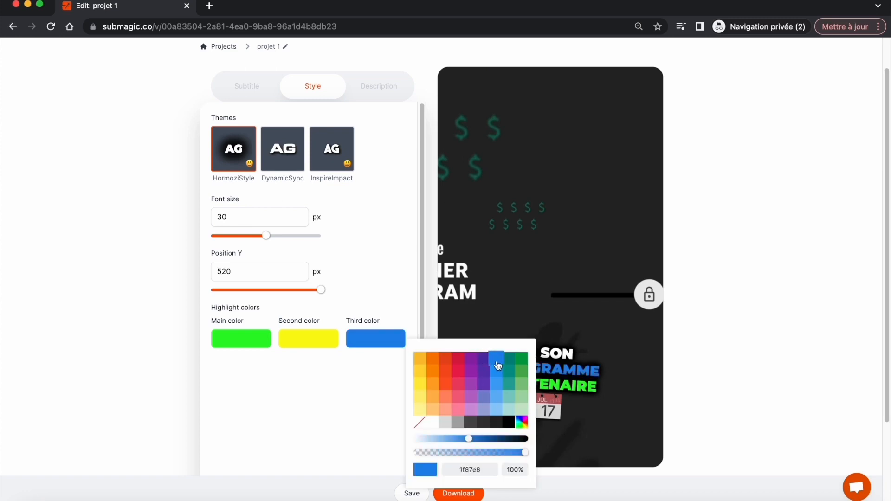
{"action": "left_click", "coordinate": [314, 379]}
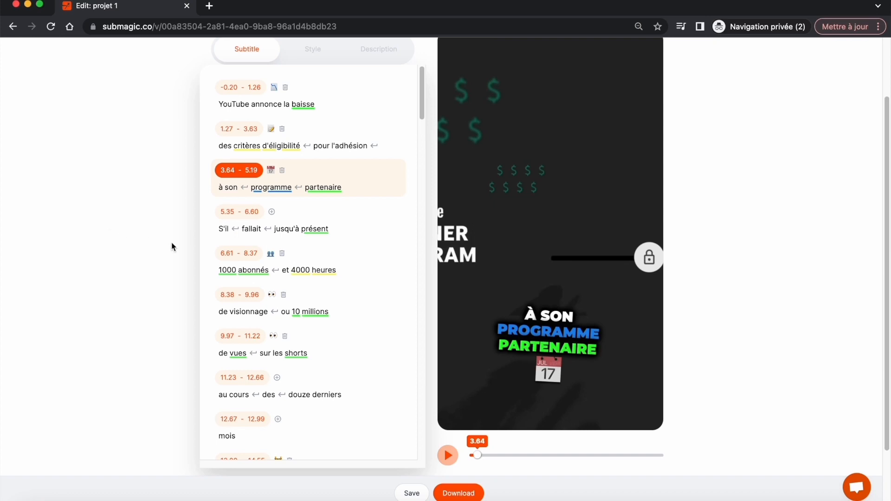
Step: Replace the word "douze" with "12" in the subtitle "au cours des douze derniers"
{"action": "scroll", "coordinate": [302, 270], "scroll_direction": "down", "scroll_amount": 2}
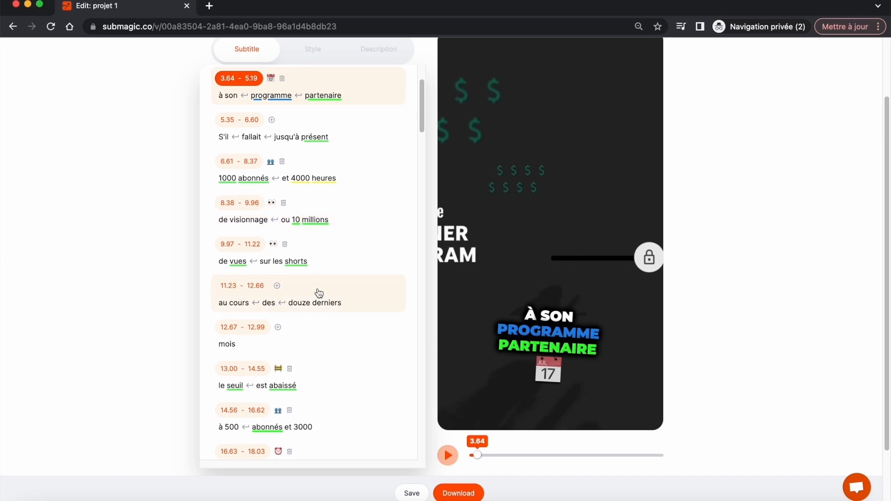
{"action": "left_click", "coordinate": [246, 312]}
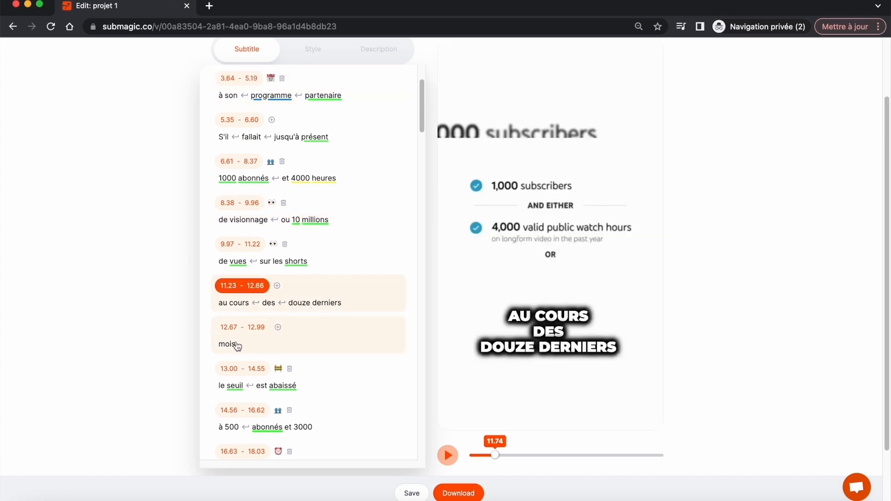
{"action": "left_click", "coordinate": [302, 304]}
{"action": "double_click", "coordinate": [311, 305]}
{"action": "type", "text": "12"}
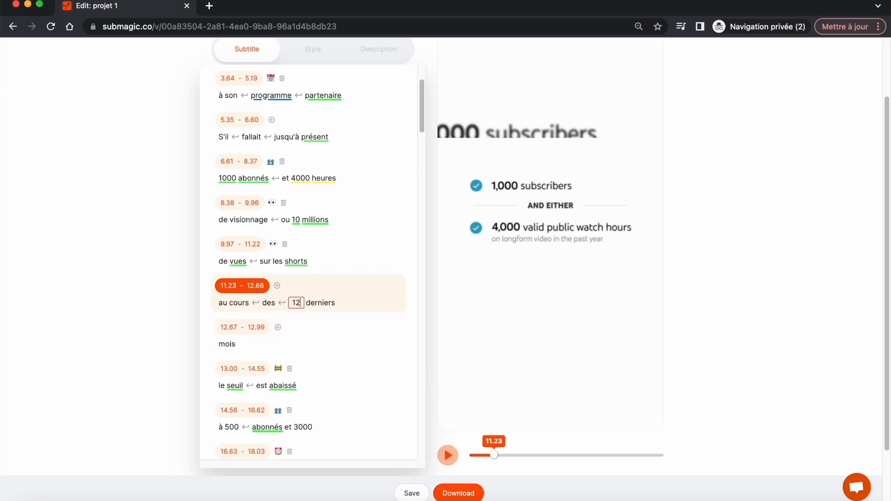
{"action": "key", "text": "Return"}
Step: Move the words "derniers" and "12" from the subtitle "au cours des 12 derniers" to the following subtitle
{"action": "left_click", "coordinate": [304, 304]}
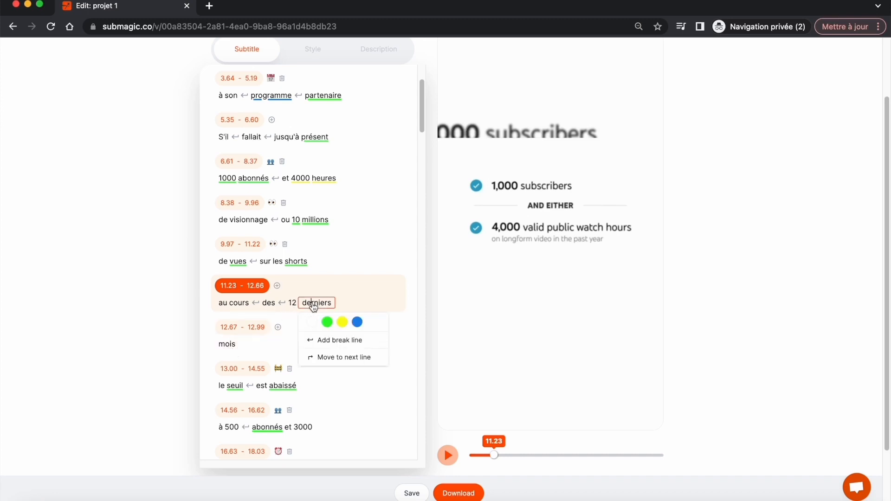
{"action": "left_click", "coordinate": [349, 362]}
{"action": "left_click", "coordinate": [295, 303]}
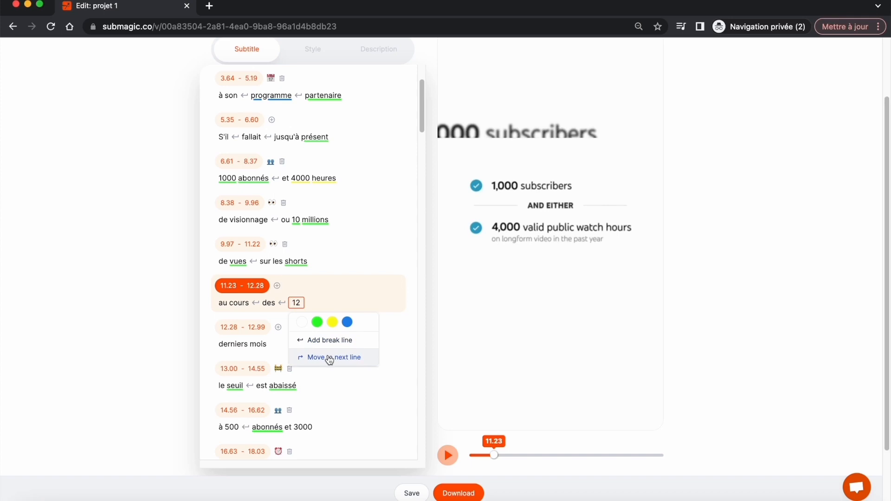
{"action": "left_click", "coordinate": [330, 358]}
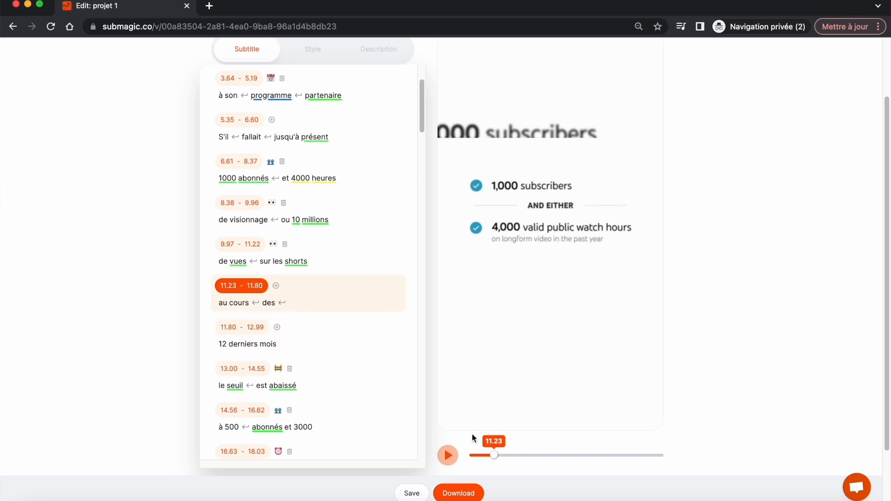
Step: Preview the new split, highlight the word "12" in green and move it back to the previous subtitle "au cours des"
{"action": "left_click", "coordinate": [448, 456]}
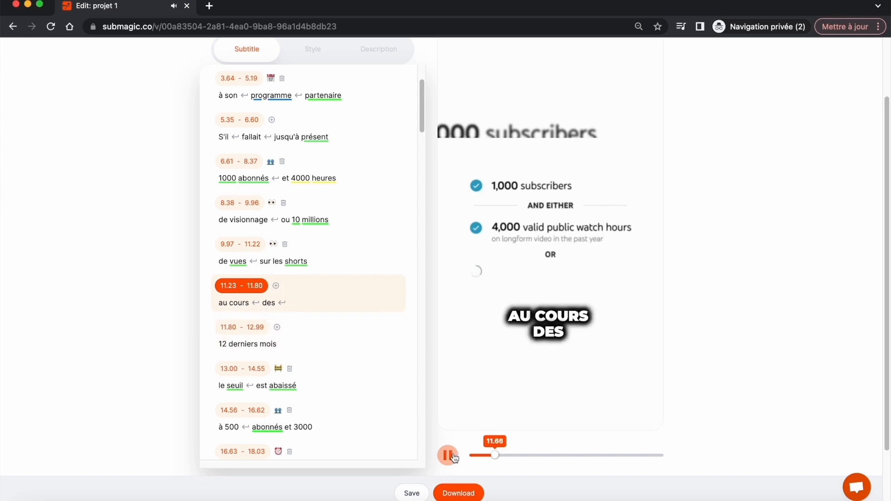
{"action": "left_click", "coordinate": [225, 344]}
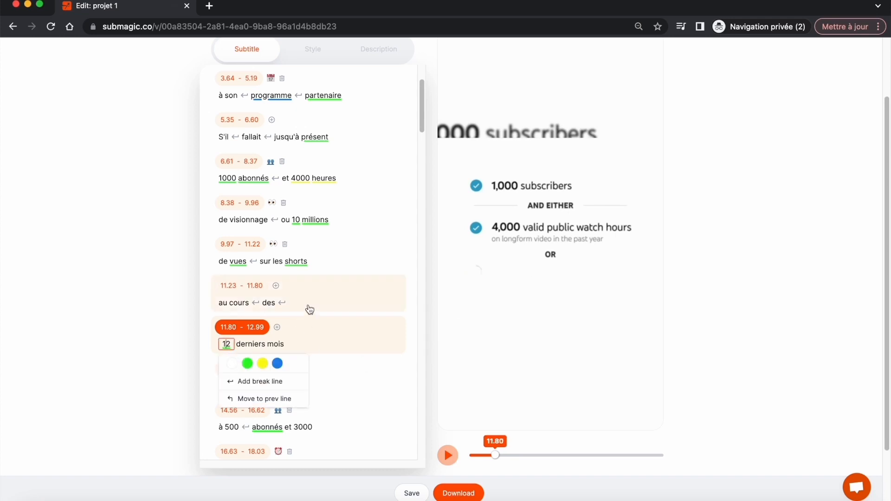
{"action": "left_click", "coordinate": [287, 404]}
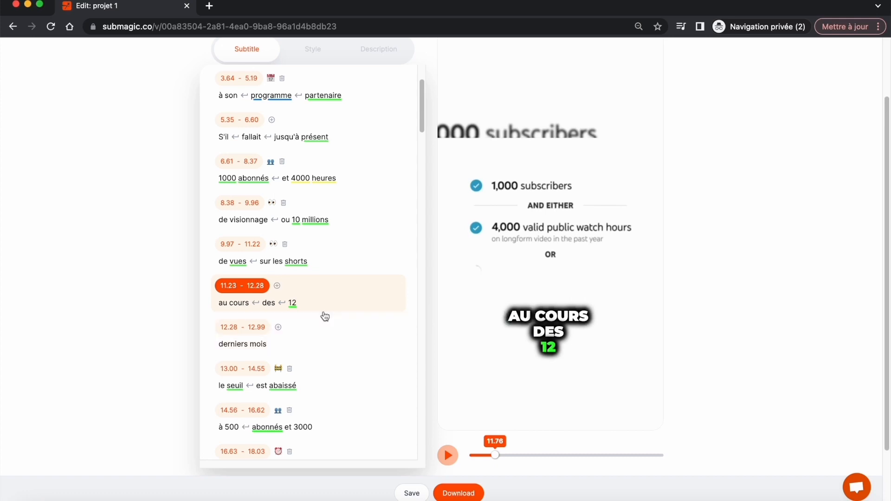
Step: Delete the line break between "des" and "12", add it again and play the preview
{"action": "left_click", "coordinate": [277, 304]}
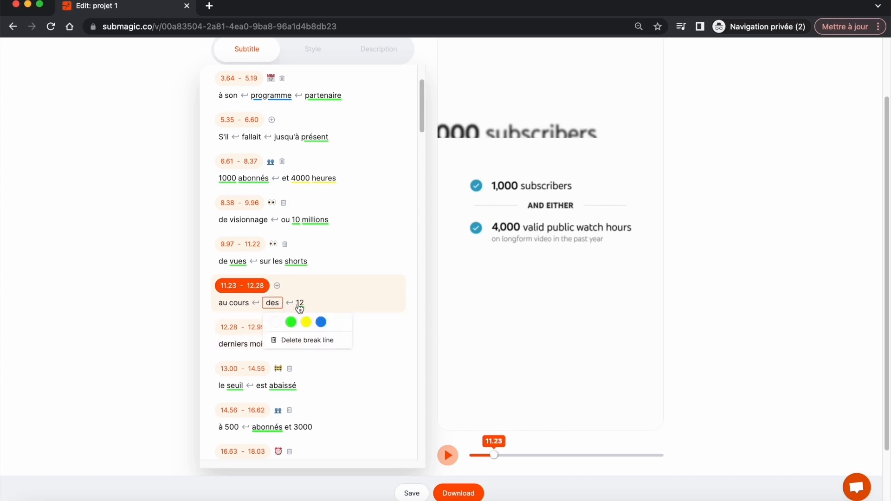
{"action": "left_click", "coordinate": [320, 341]}
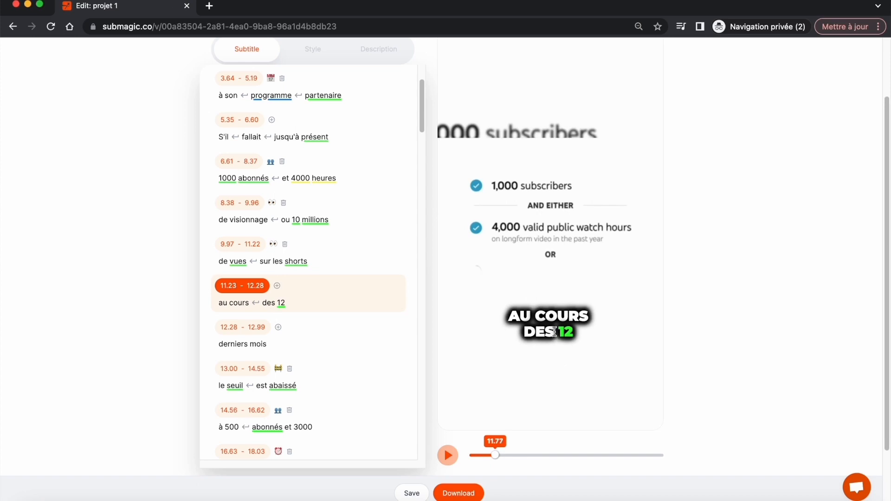
{"action": "left_click", "coordinate": [272, 302]}
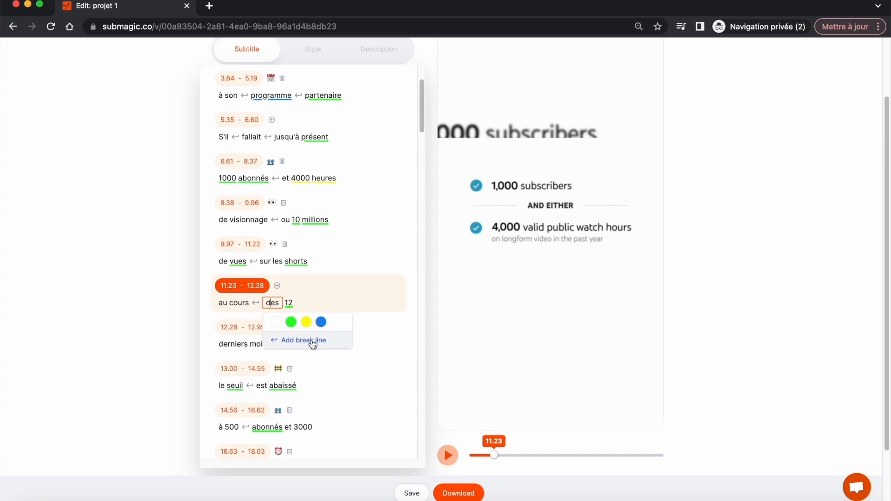
{"action": "left_click", "coordinate": [321, 341]}
{"action": "left_click", "coordinate": [448, 455]}
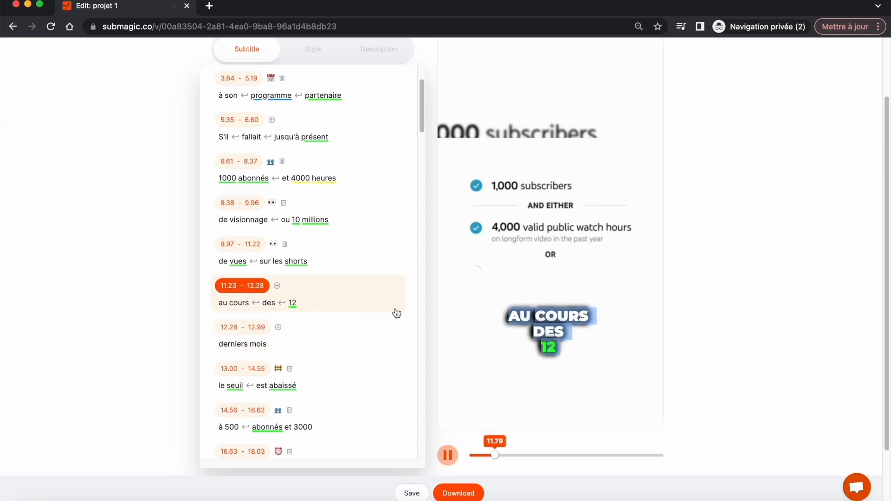
{"action": "left_click", "coordinate": [370, 386]}
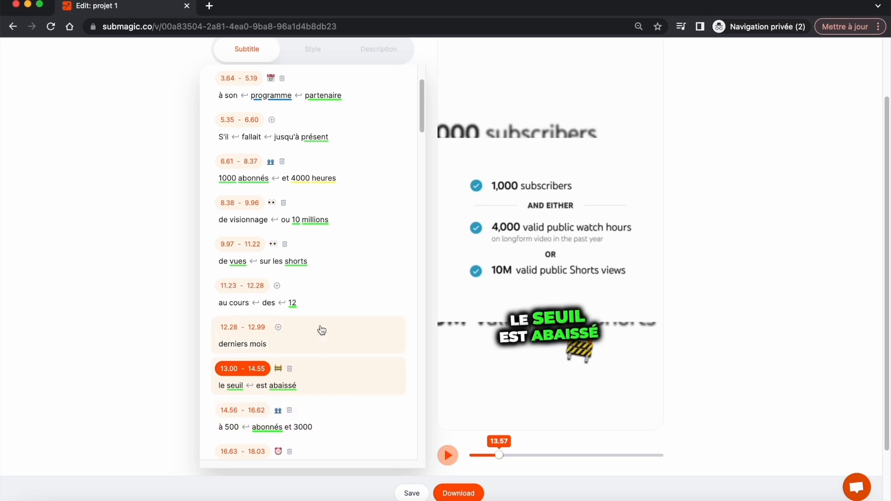
Step: Replace the barrier emoji on the subtitle "le seuil est abaissé" with the heart-eyes smiley, keeping the default yellow skin tone
{"action": "left_click", "coordinate": [290, 371]}
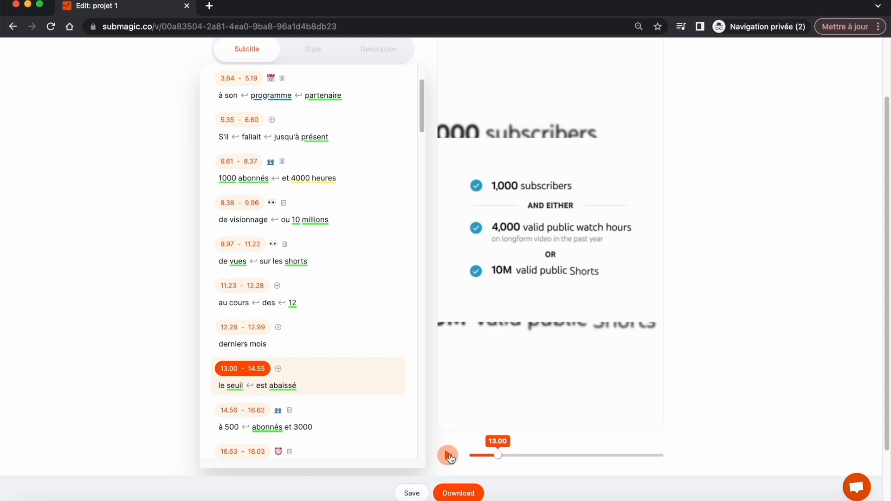
{"action": "left_click", "coordinate": [278, 368]}
{"action": "scroll", "coordinate": [283, 324], "scroll_direction": "down", "scroll_amount": 3}
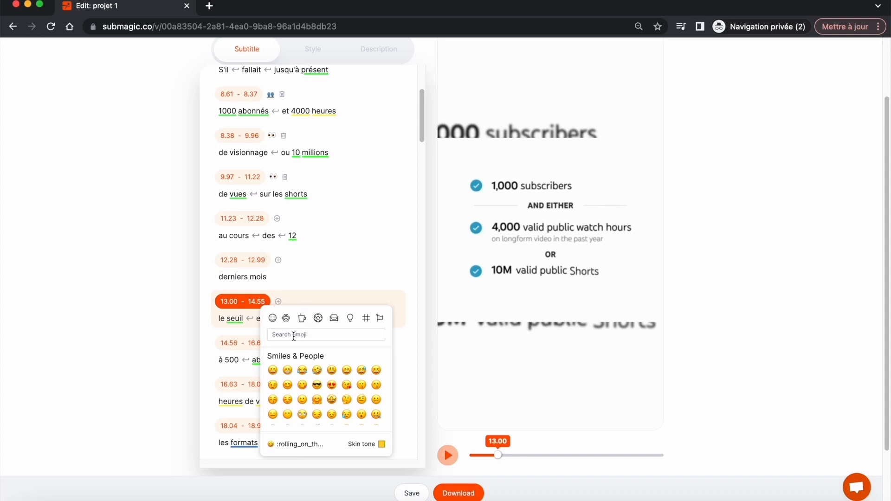
{"action": "left_click", "coordinate": [286, 318]}
{"action": "left_click", "coordinate": [303, 327]}
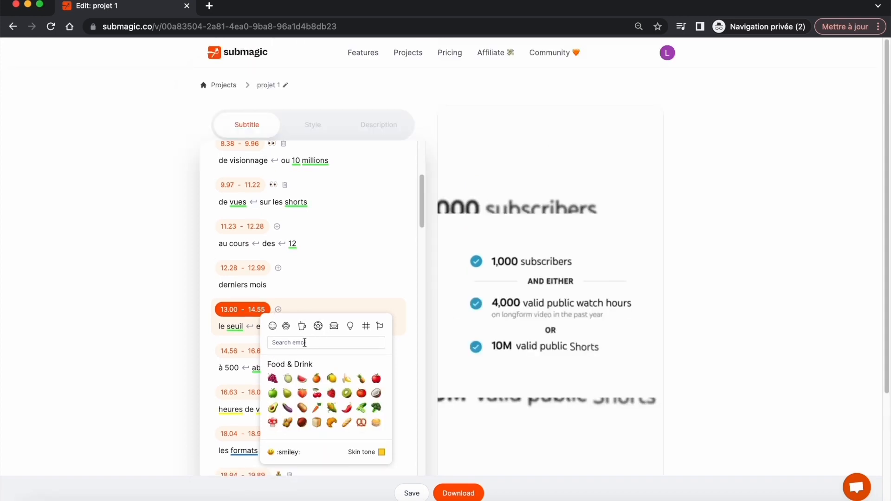
{"action": "left_click", "coordinate": [321, 343]}
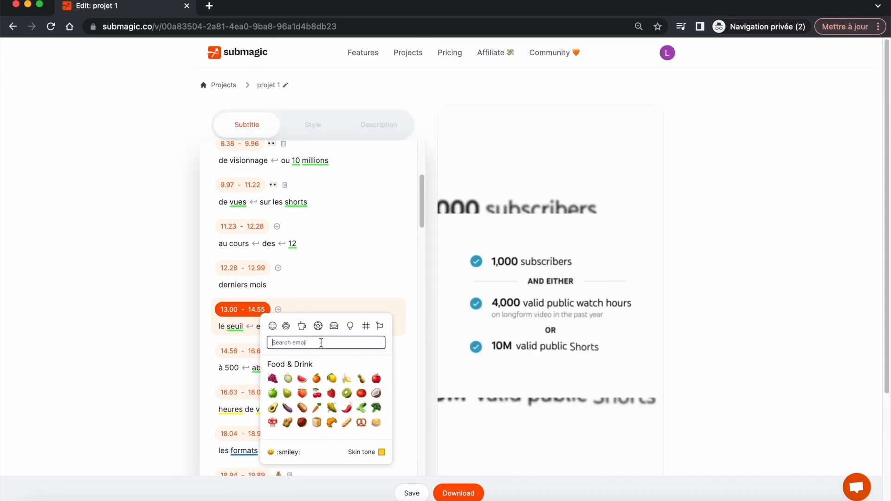
{"action": "type", "text": "love"}
{"action": "left_click", "coordinate": [274, 326]}
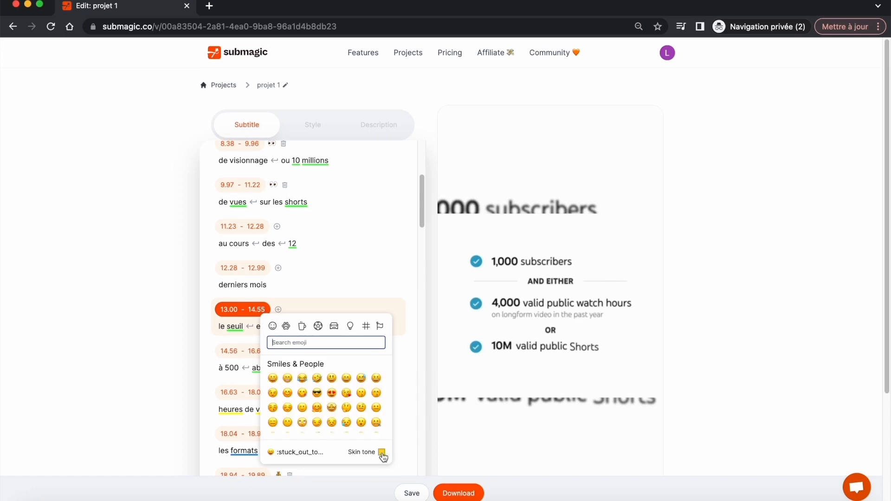
{"action": "left_click", "coordinate": [382, 452]}
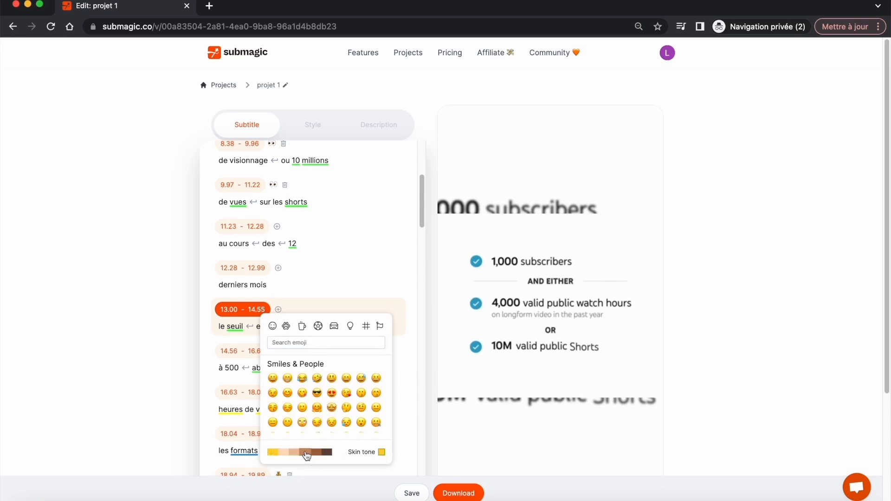
{"action": "left_click", "coordinate": [276, 453]}
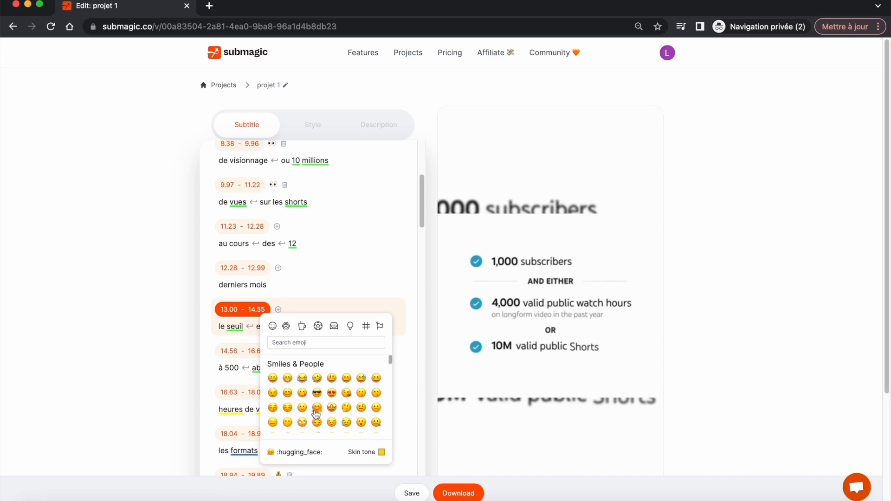
{"action": "left_click", "coordinate": [332, 393]}
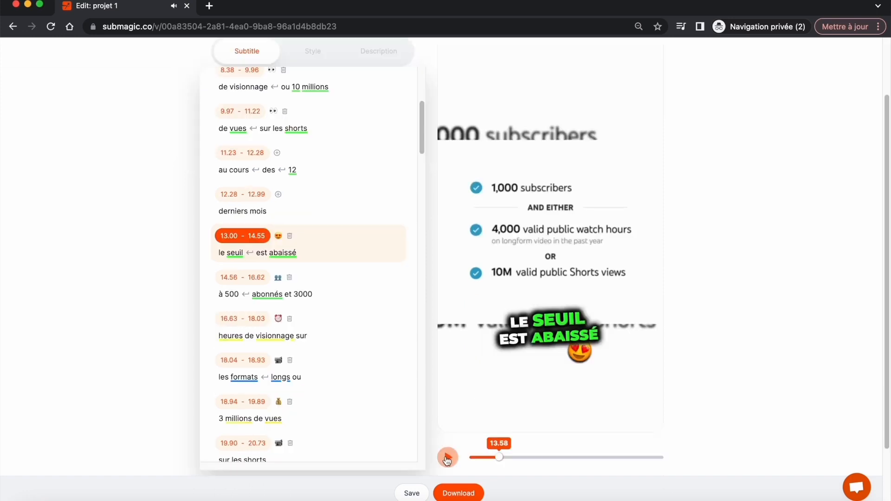
Step: Set the end time of the subtitle "le seuil est abaissé" to 14.45 seconds
{"action": "left_click", "coordinate": [243, 197]}
{"action": "left_click", "coordinate": [263, 239]}
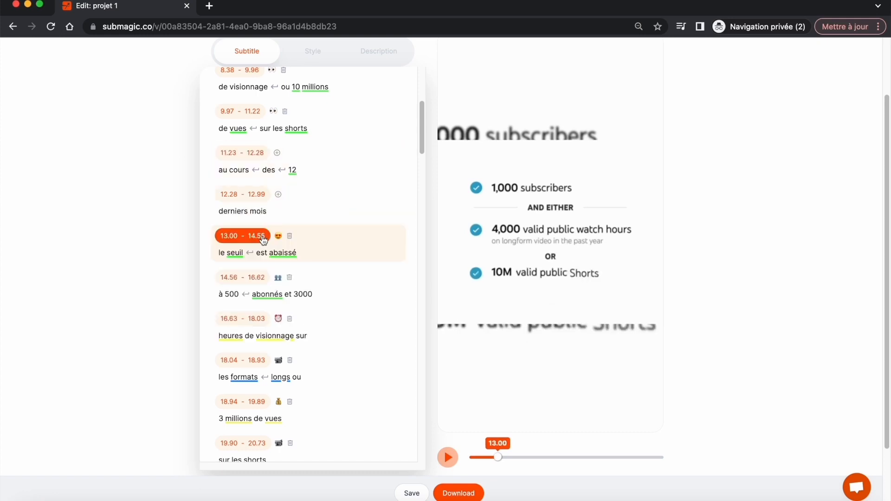
{"action": "left_click", "coordinate": [264, 237]}
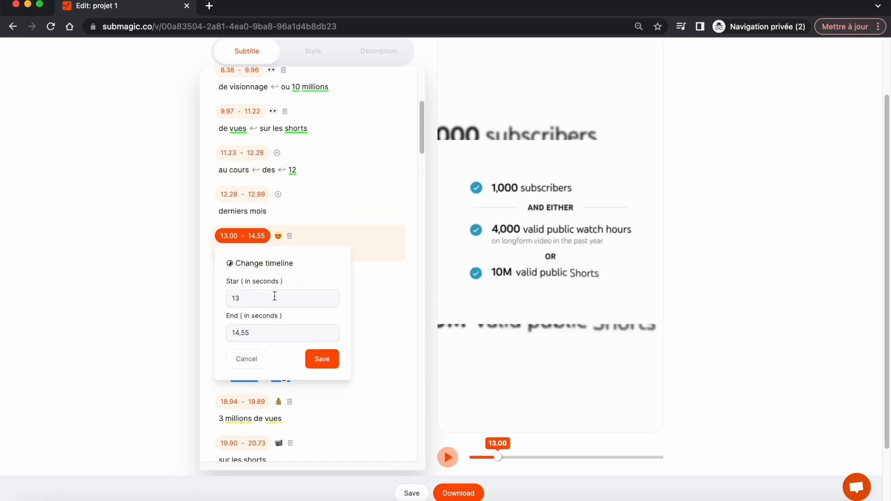
{"action": "left_click", "coordinate": [254, 331]}
{"action": "key", "text": "BackSpace"}
{"action": "key", "text": "BackSpace"}
{"action": "type", "text": "45"}
{"action": "left_click", "coordinate": [322, 359]}
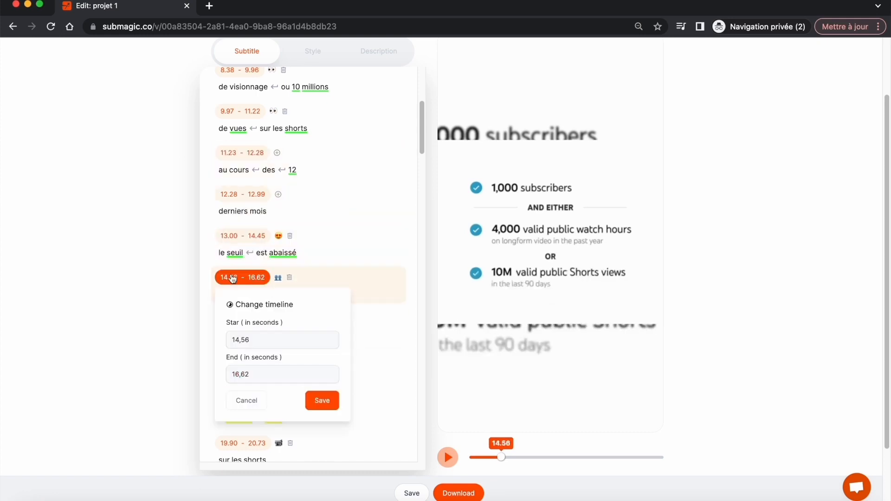
Step: Set the start time of the subtitle "à 500 abonnés et 3000" to 14.46 seconds
{"action": "left_click", "coordinate": [278, 340]}
{"action": "key", "text": "BackSpace"}
{"action": "key", "text": "BackSpace"}
{"action": "type", "text": "45"}
{"action": "left_click", "coordinate": [322, 400]}
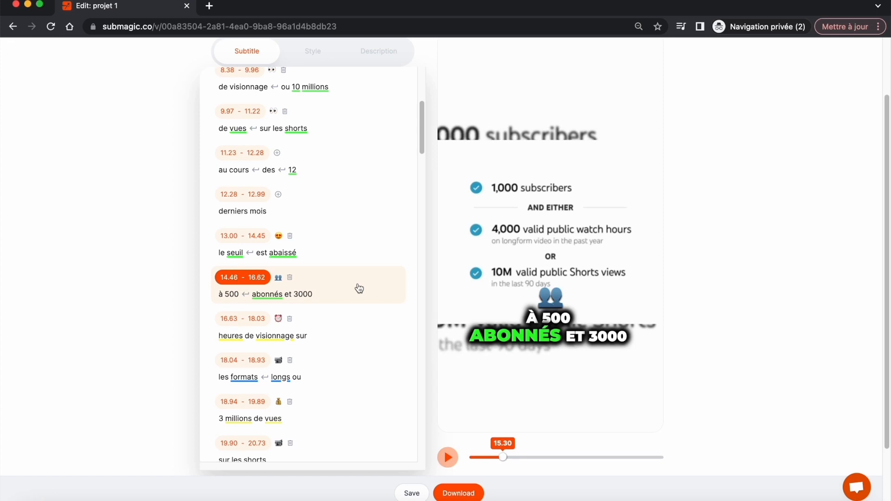
Step: Try the DynamicSync caption theme, switch to InspireImpact and play the preview
{"action": "left_click", "coordinate": [294, 57]}
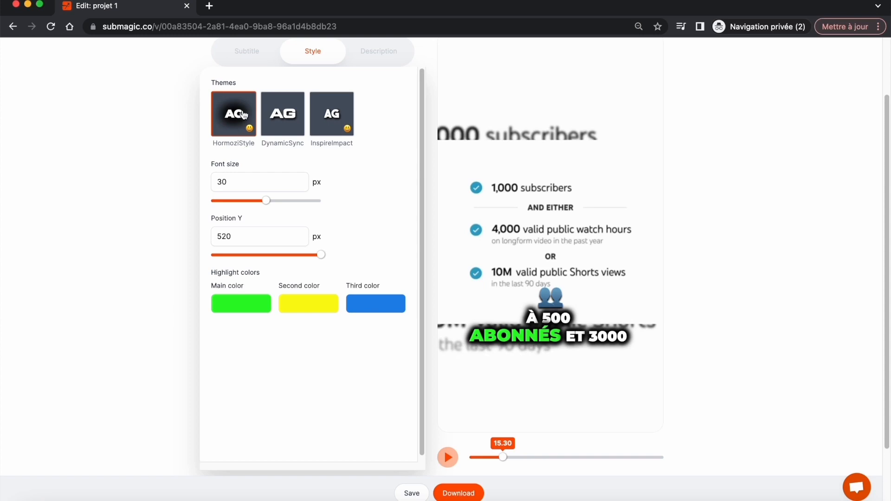
{"action": "left_click", "coordinate": [285, 117]}
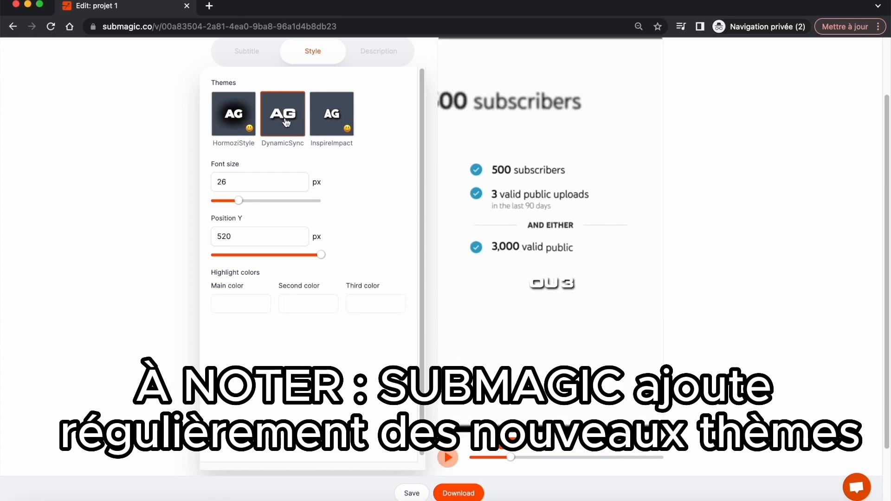
{"action": "left_click", "coordinate": [336, 119]}
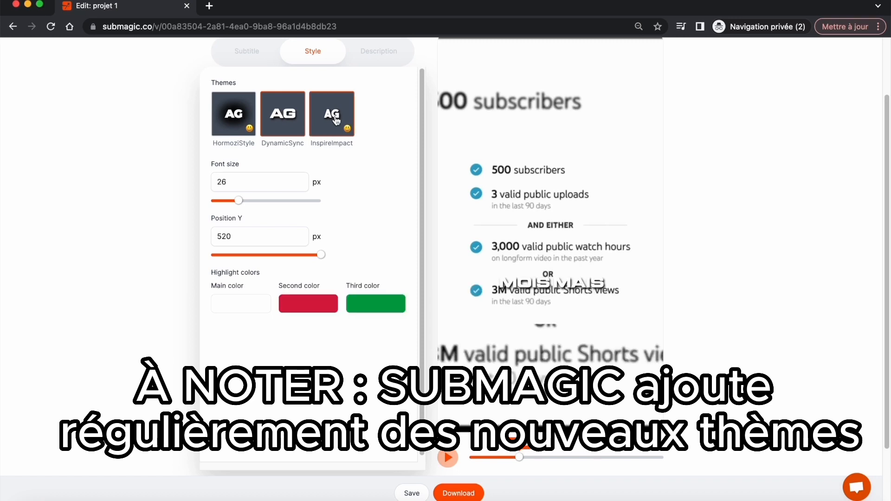
{"action": "left_click", "coordinate": [449, 458]}
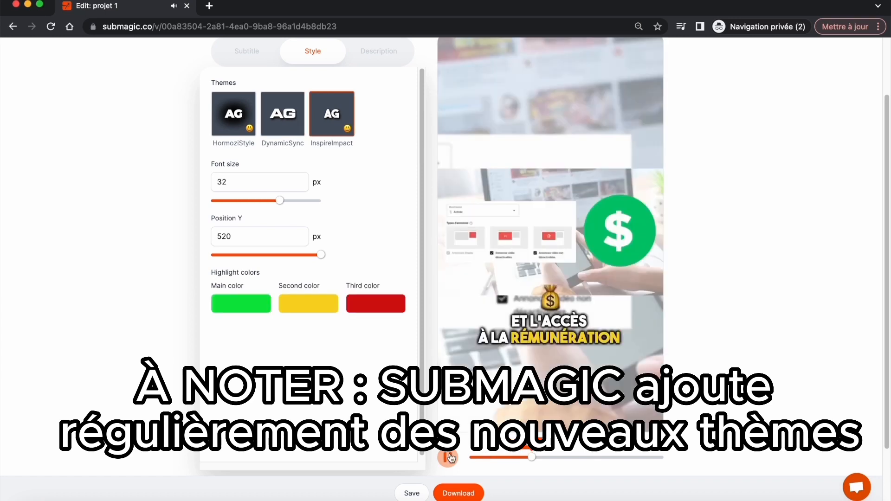
{"action": "left_click", "coordinate": [448, 458]}
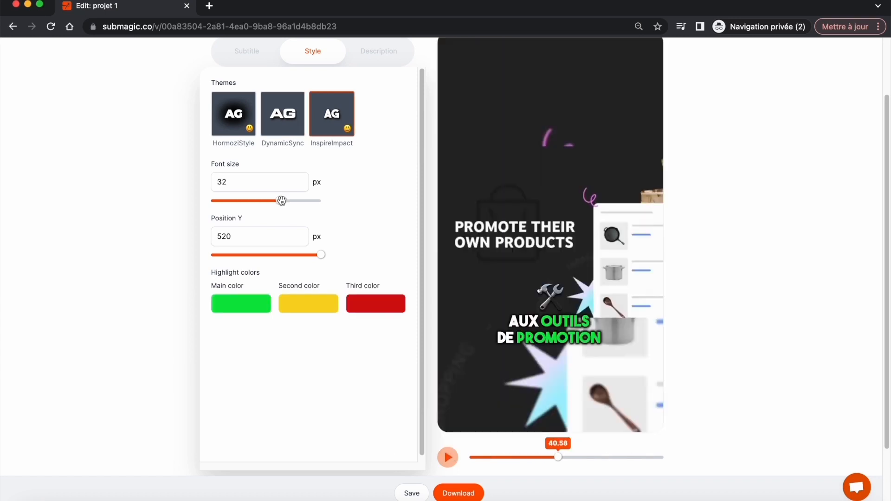
Step: Set the caption font size to 34 px and reduce the captions' Y position
{"action": "mouse_move", "coordinate": [281, 201]}
{"action": "left_mouse_down"}
{"action": "mouse_move", "coordinate": [312, 201]}
{"action": "mouse_move", "coordinate": [233, 201]}
{"action": "mouse_move", "coordinate": [344, 220]}
{"action": "mouse_move", "coordinate": [285, 216]}
{"action": "mouse_move", "coordinate": [293, 201]}
{"action": "left_mouse_up"}
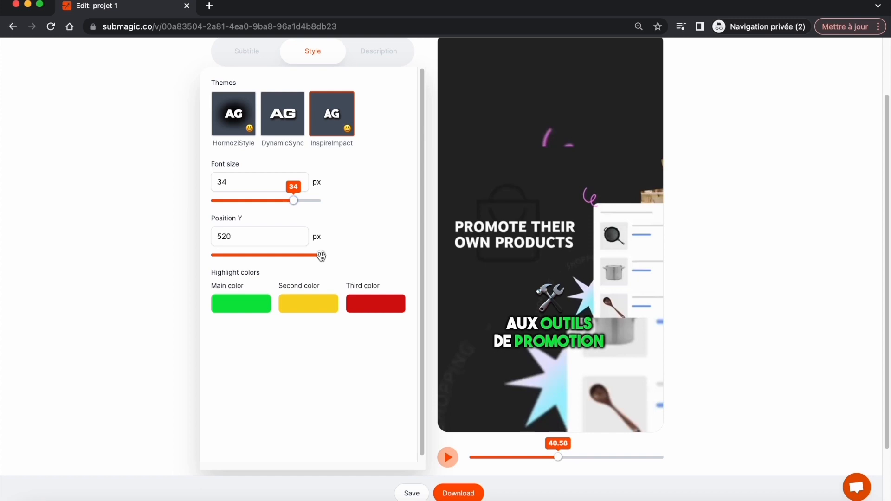
{"action": "left_click_drag", "start_coordinate": [321, 256], "coordinate": [304, 262]}
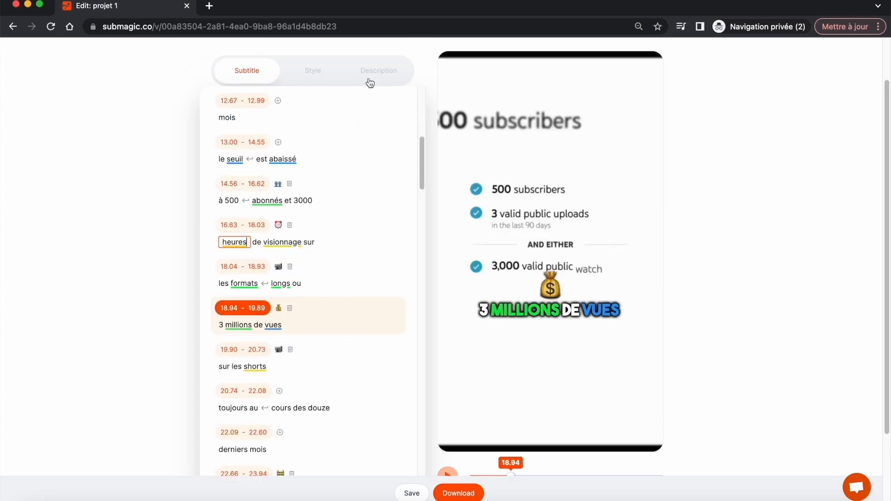
Step: Examine the AI-generated description and highlight its hashtags
{"action": "left_click", "coordinate": [381, 73]}
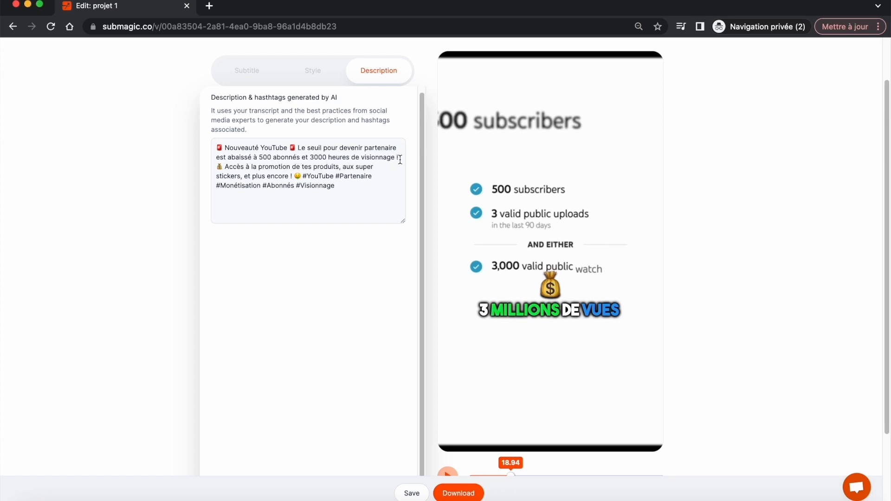
{"action": "left_click_drag", "start_coordinate": [335, 186], "coordinate": [302, 176]}
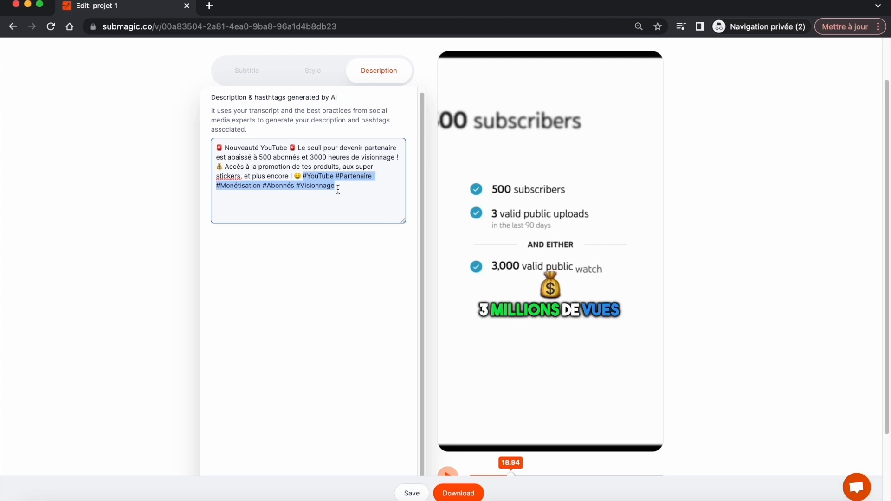
{"action": "left_click", "coordinate": [391, 268]}
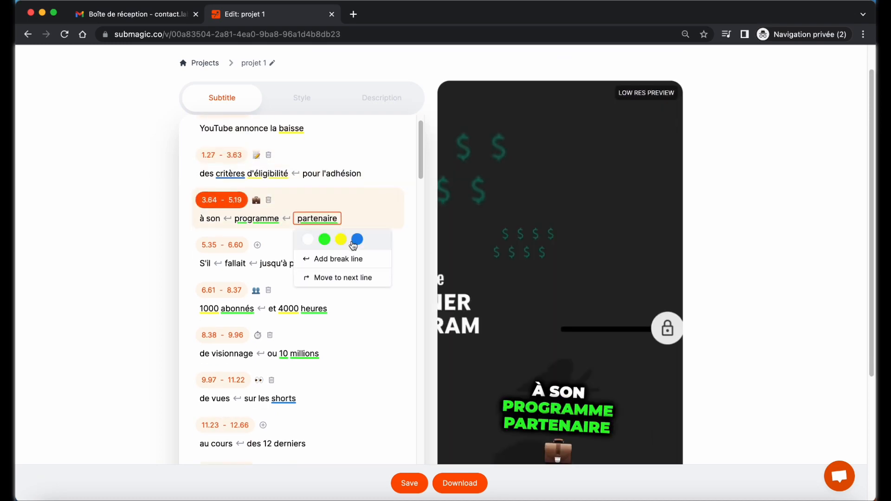
Step: Preview the captions and move "12 derniers" from the subtitle "au cours des" to the subtitle containing "mois"
{"action": "left_click", "coordinate": [448, 423]}
{"action": "left_click", "coordinate": [448, 424]}
{"action": "left_click", "coordinate": [268, 288]}
{"action": "left_click", "coordinate": [316, 347]}
{"action": "left_click", "coordinate": [448, 424]}
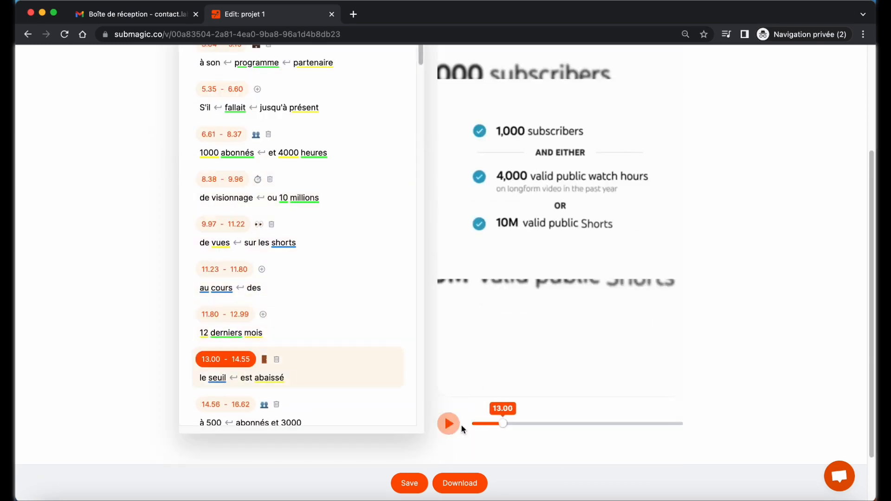
Step: Move words to following subtitles to form "3000 heures de visionnage", "sur les formats longs ou" and "12 derniers mois"
{"action": "left_click", "coordinate": [316, 351]}
{"action": "left_click", "coordinate": [364, 412]}
{"action": "left_click", "coordinate": [302, 343]}
{"action": "left_click", "coordinate": [339, 397]}
Step: Save the project and export the captioned video for download
{"action": "left_click", "coordinate": [451, 425]}
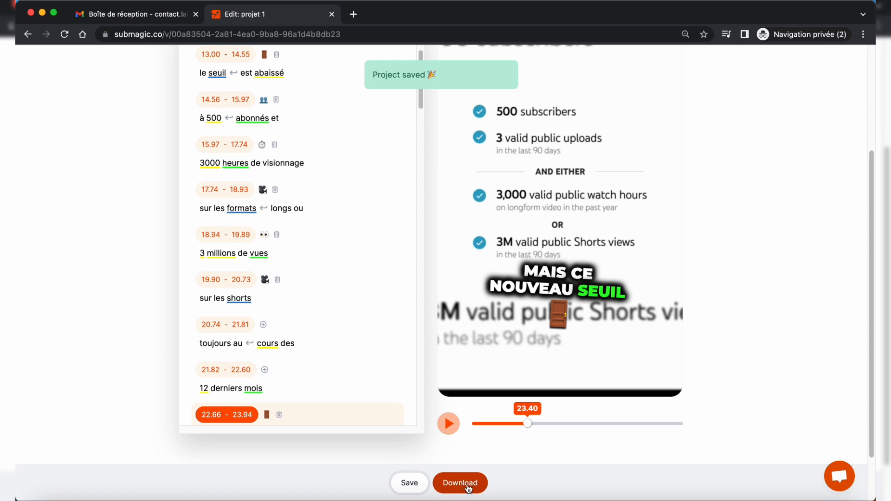
{"action": "scroll", "coordinate": [353, 321], "scroll_direction": "up", "scroll_amount": 1}
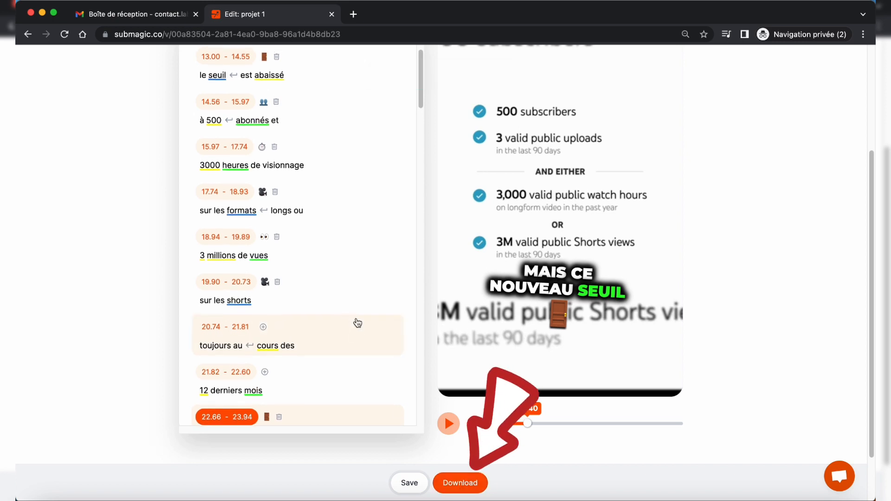
{"action": "left_click", "coordinate": [473, 481]}
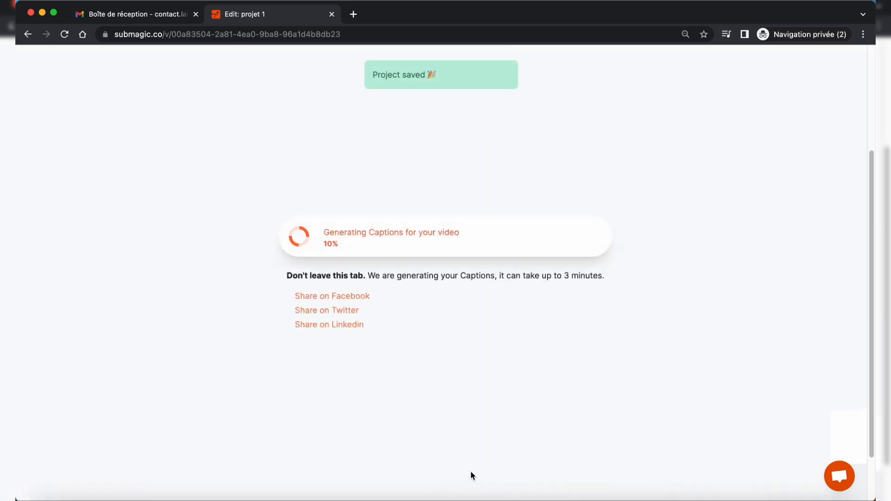